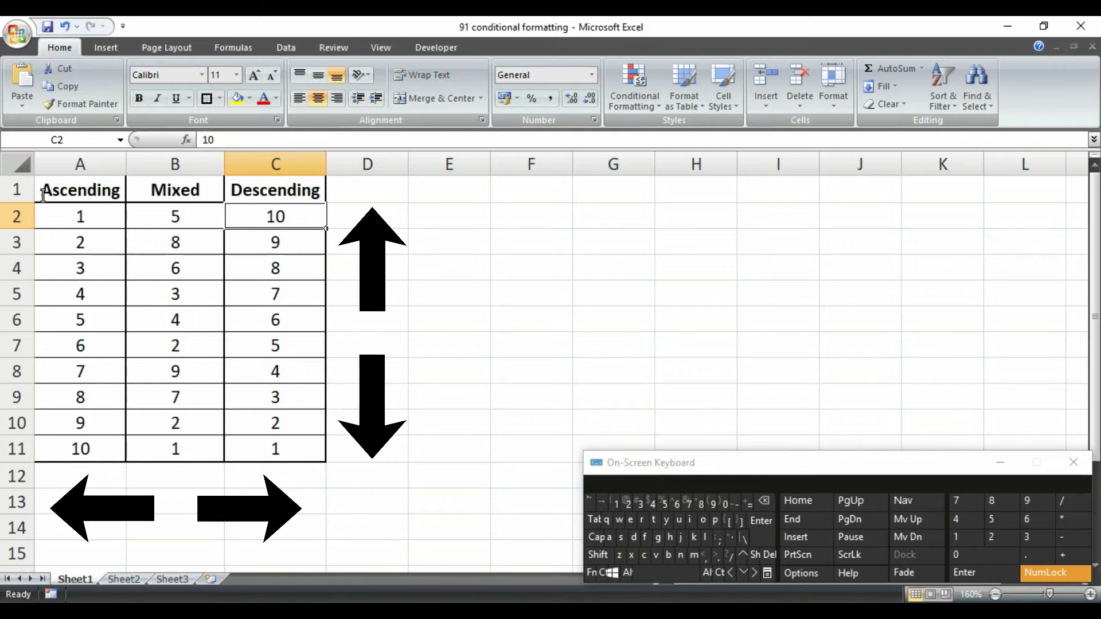
pyautogui.moveTo(69, 195); pyautogui.dragTo(68, 448)
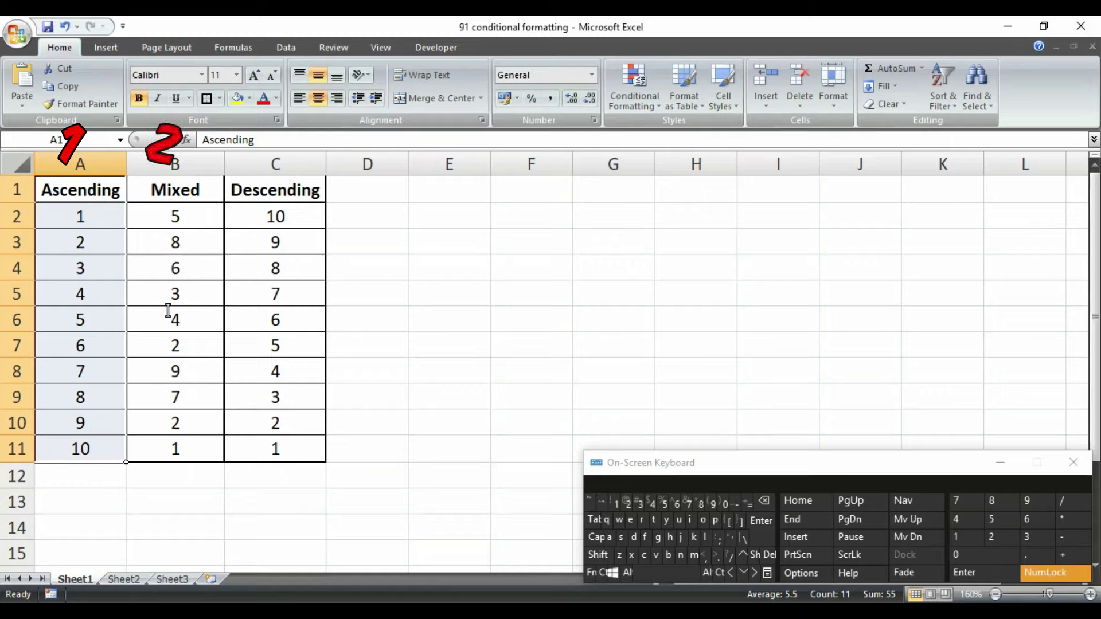
pyautogui.moveTo(174, 187); pyautogui.dragTo(169, 449)
pyautogui.moveTo(299, 192); pyautogui.dragTo(276, 451)
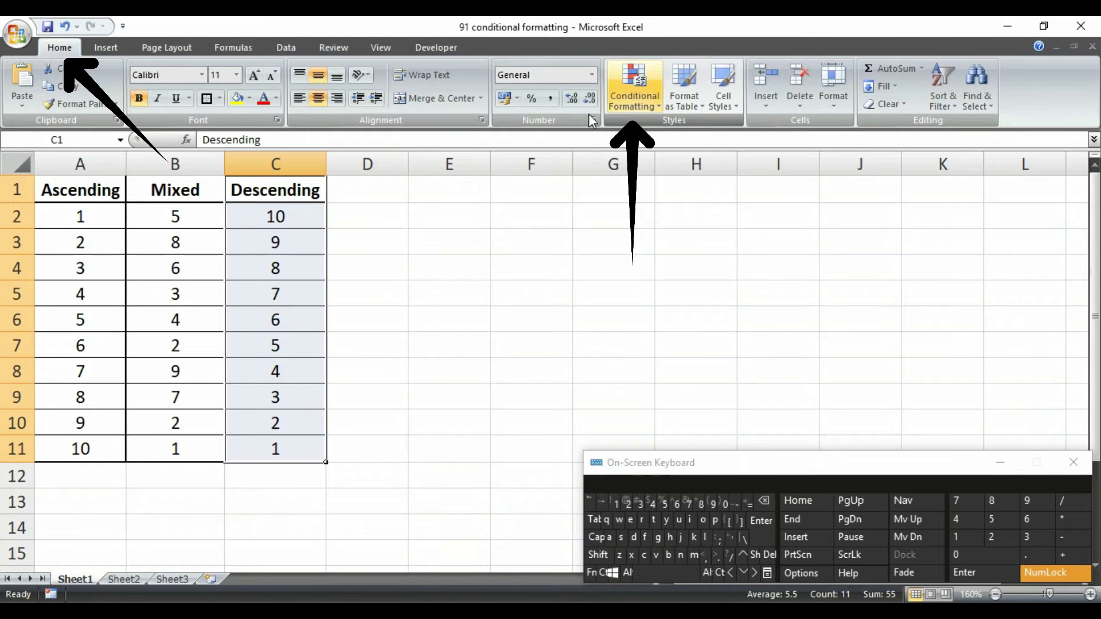
pyautogui.moveTo(86, 192); pyautogui.dragTo(62, 397)
# Step: Try a Greater Than highlight rule on A2:A11 with a threshold of 50 and Light Red Fill with Dark Red Text
pyautogui.moveTo(90, 215); pyautogui.dragTo(76, 447)
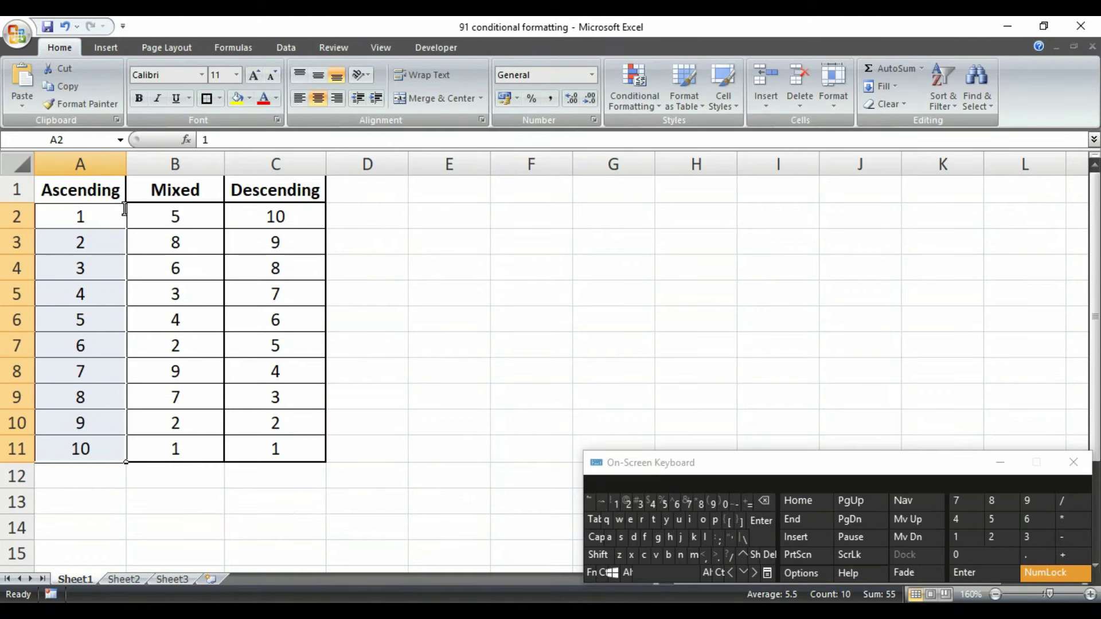
pyautogui.click(635, 107)
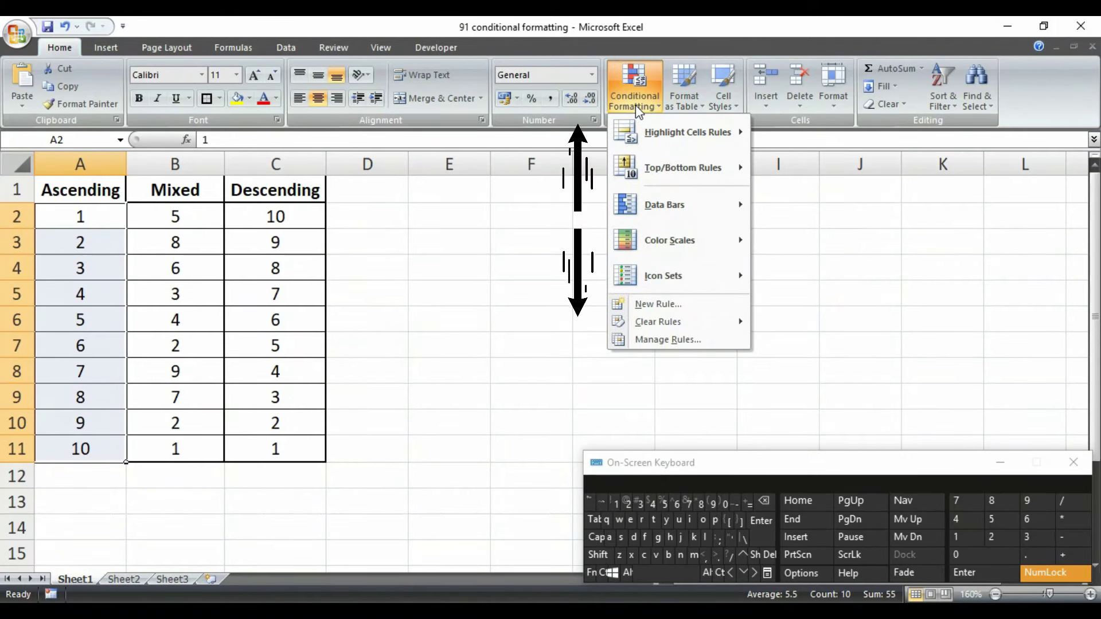
pyautogui.moveTo(647, 134)
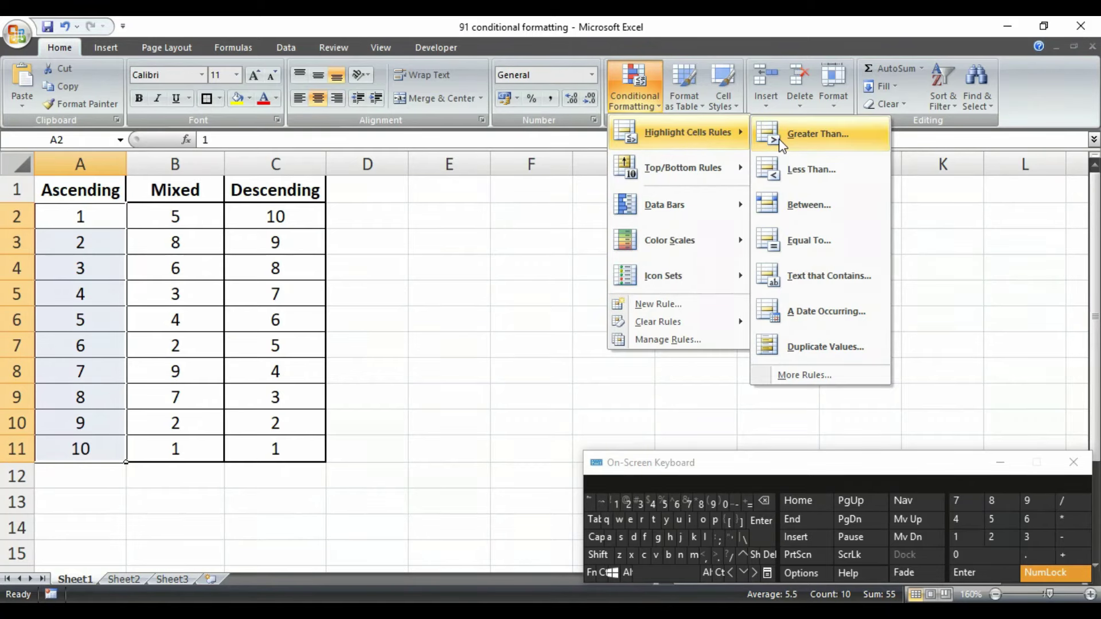
pyautogui.click(826, 138)
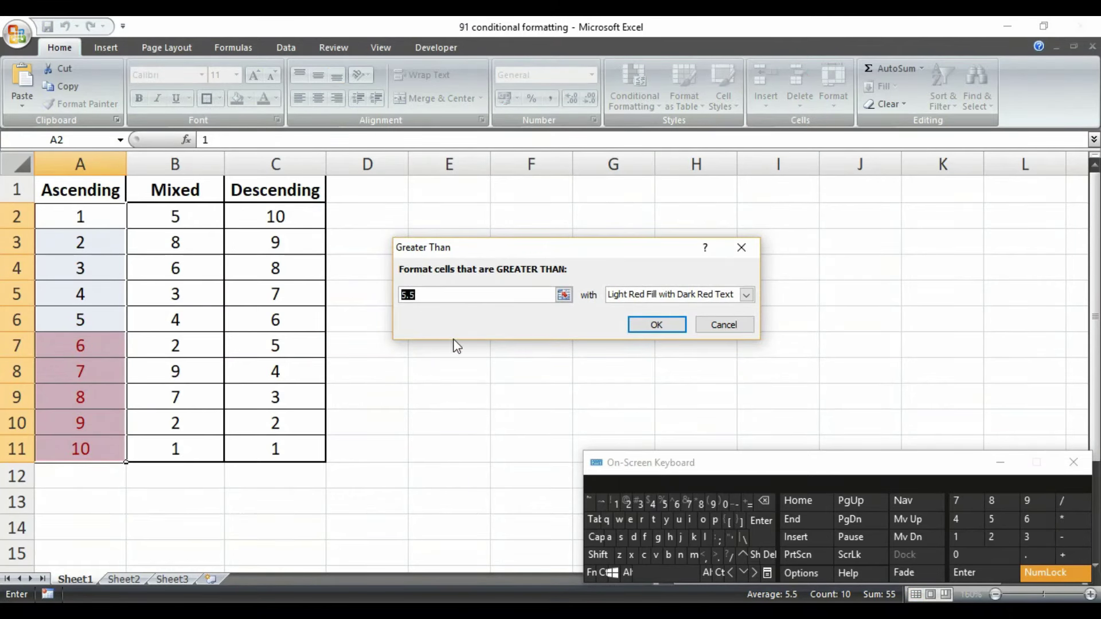
pyautogui.moveTo(614, 248); pyautogui.dragTo(651, 253)
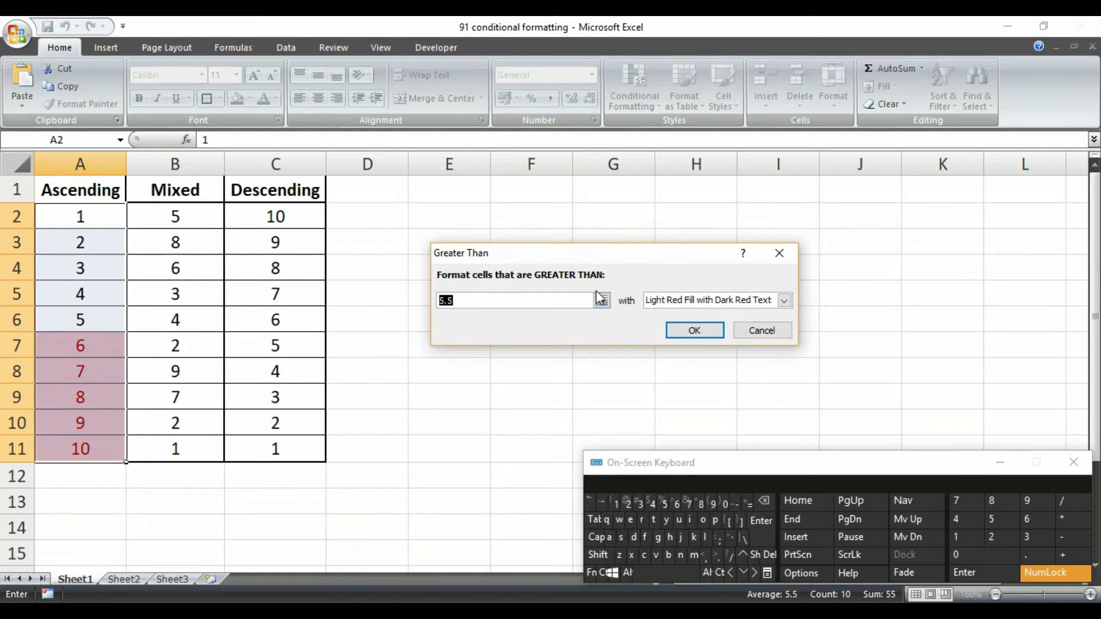
pyautogui.write('5.')
pyautogui.click(399, 239)
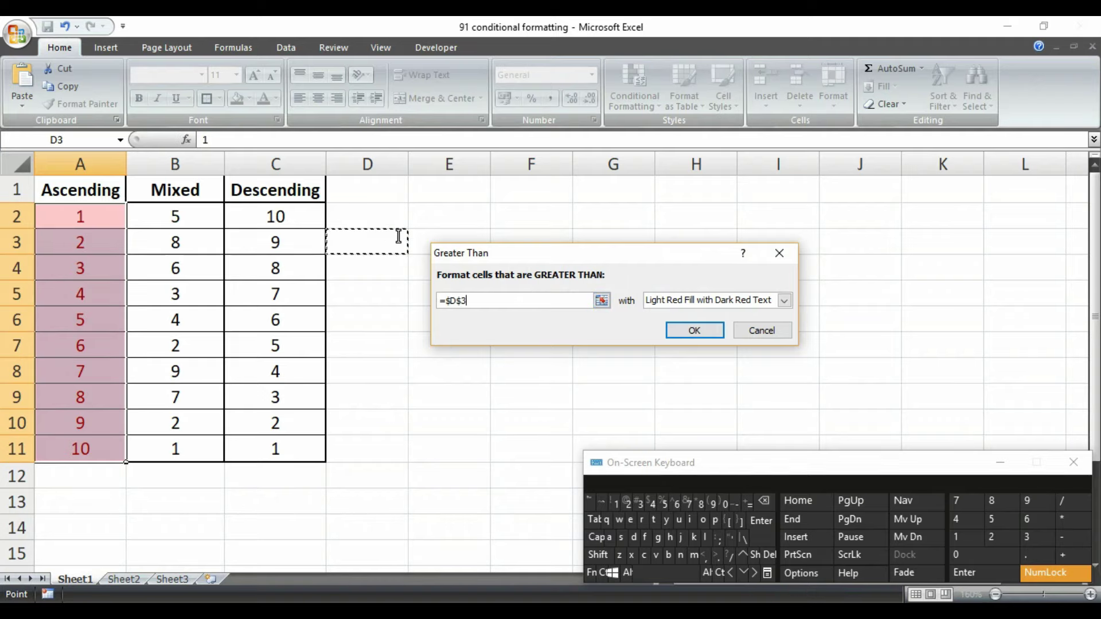
pyautogui.moveTo(481, 299); pyautogui.dragTo(388, 300)
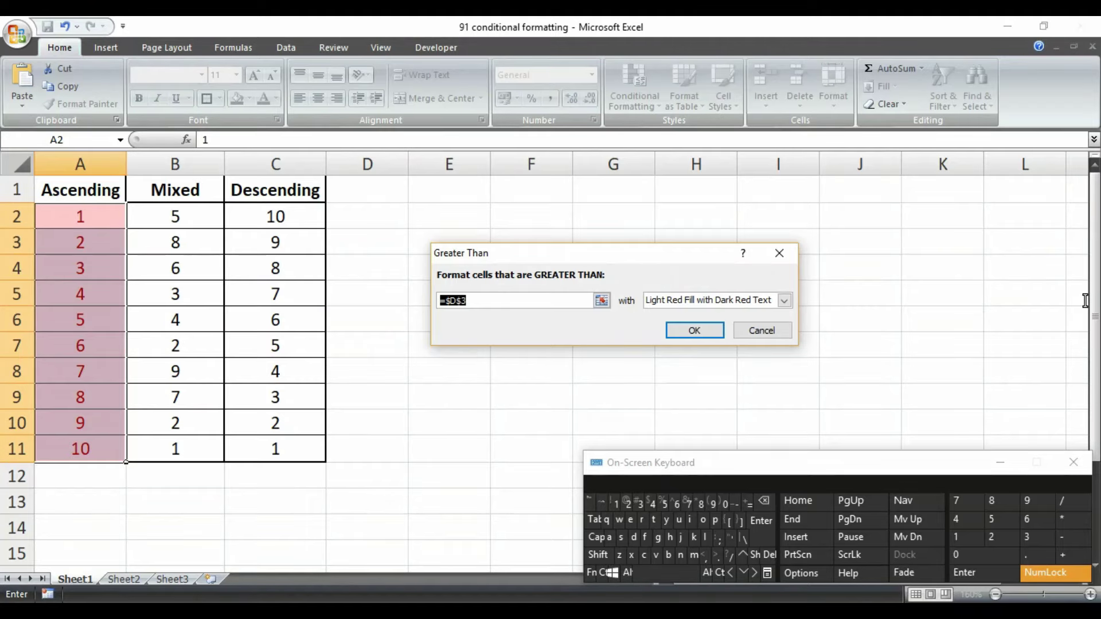
pyautogui.write('5')
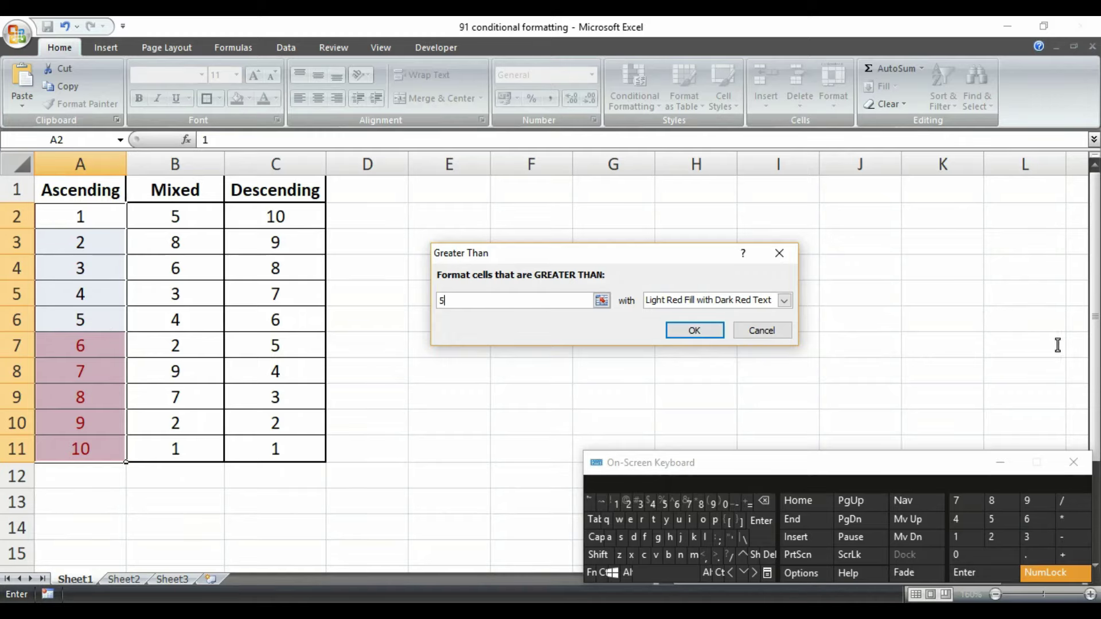
pyautogui.write('0')
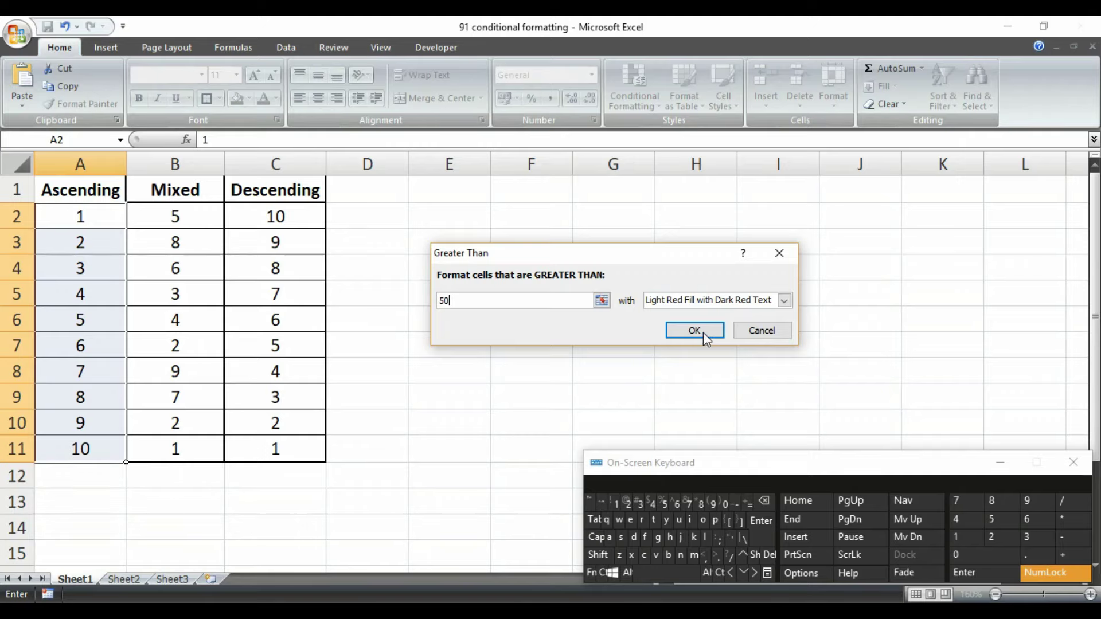
pyautogui.click(694, 311)
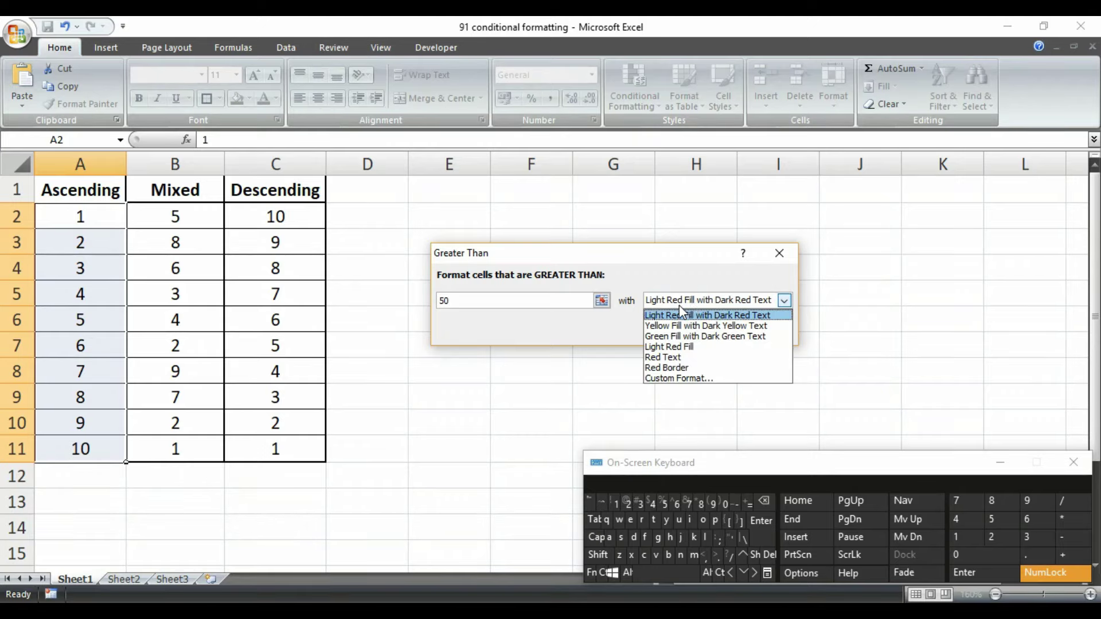
pyautogui.click(665, 316)
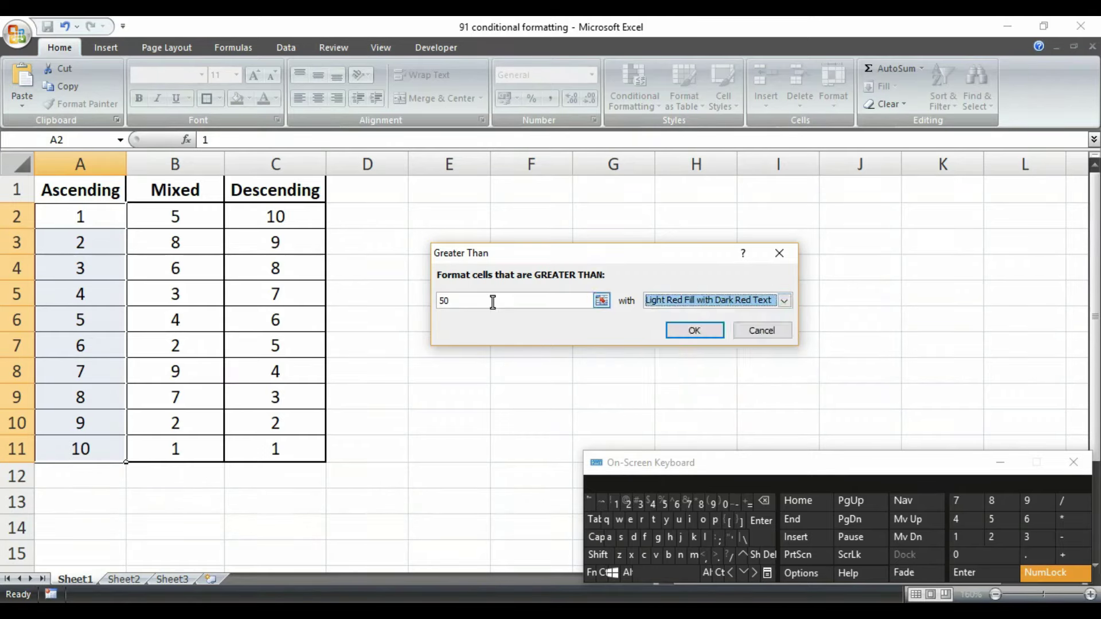
# Step: Set the Greater Than threshold to 5 with Yellow Fill with Dark Yellow Text as the format
pyautogui.click(493, 302)
pyautogui.press('BackSpace')
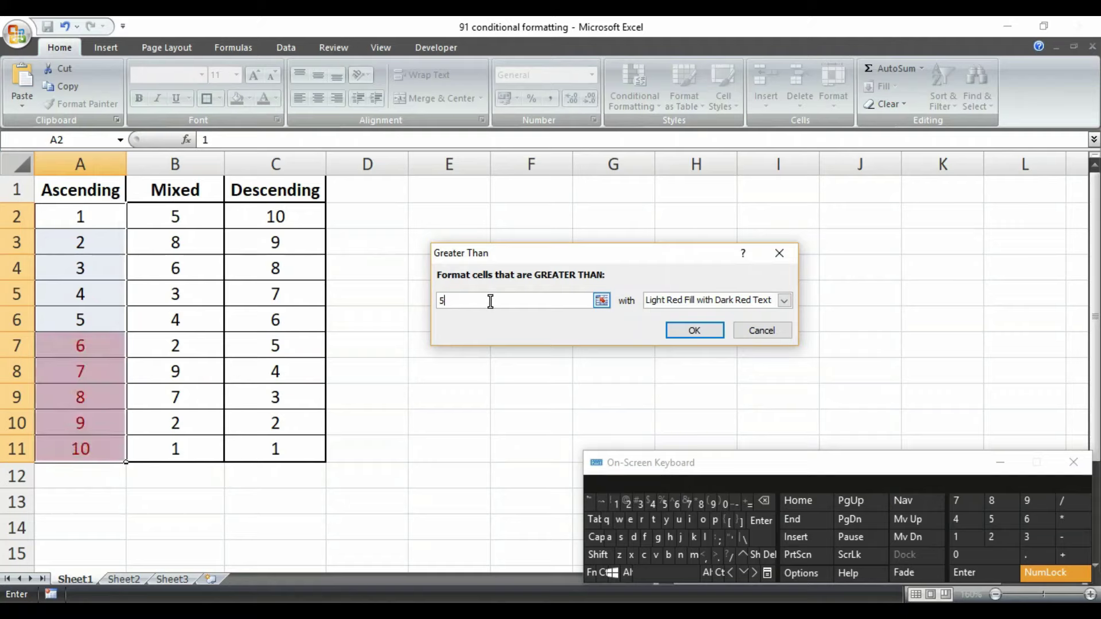
pyautogui.click(686, 300)
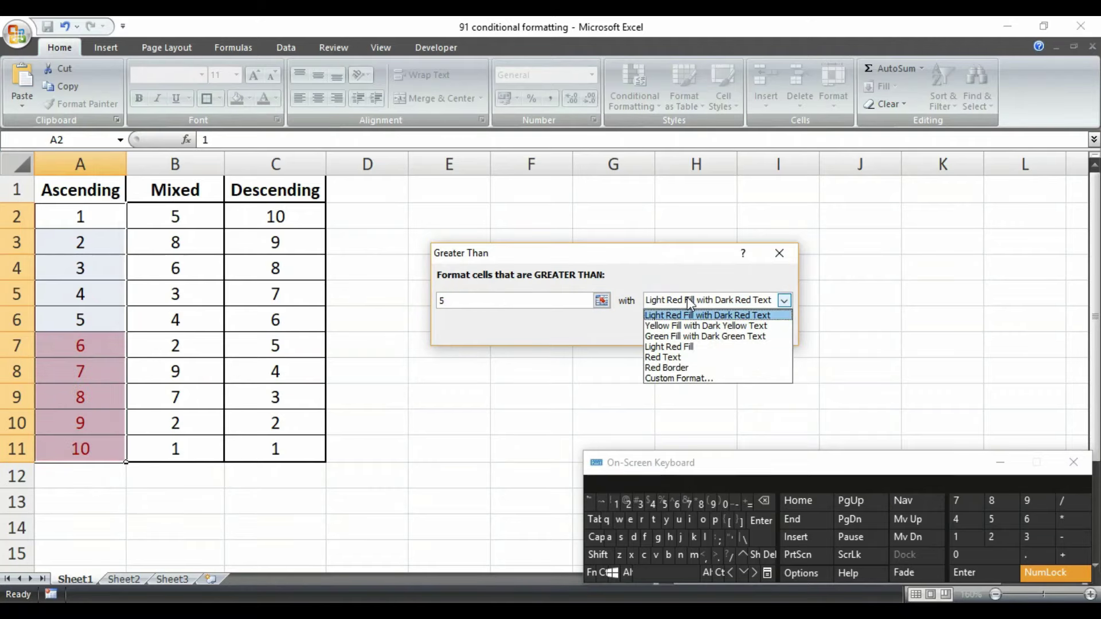
pyautogui.click(765, 328)
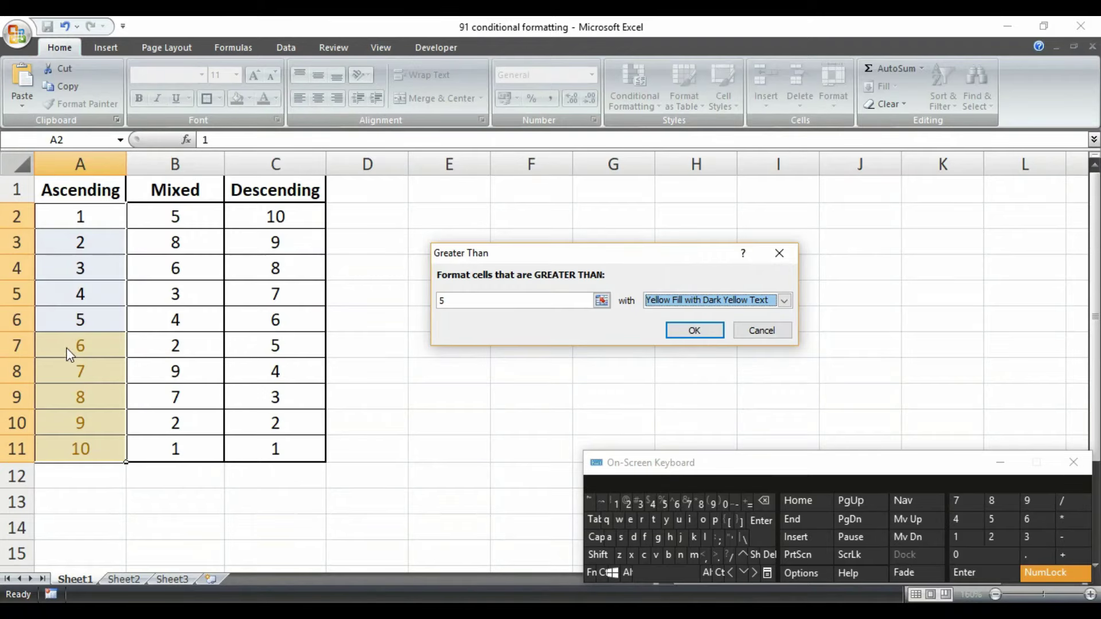
# Step: Try a custom format with a dark blue fill for the Greater Than rule, and discard the rule
pyautogui.click(719, 304)
pyautogui.click(711, 379)
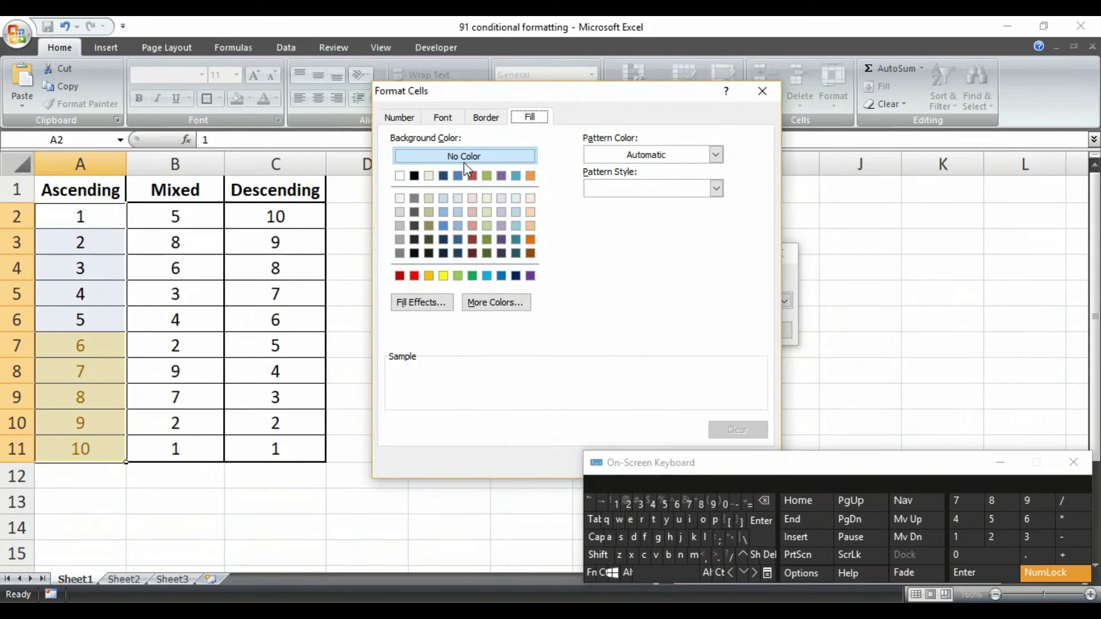
pyautogui.click(444, 176)
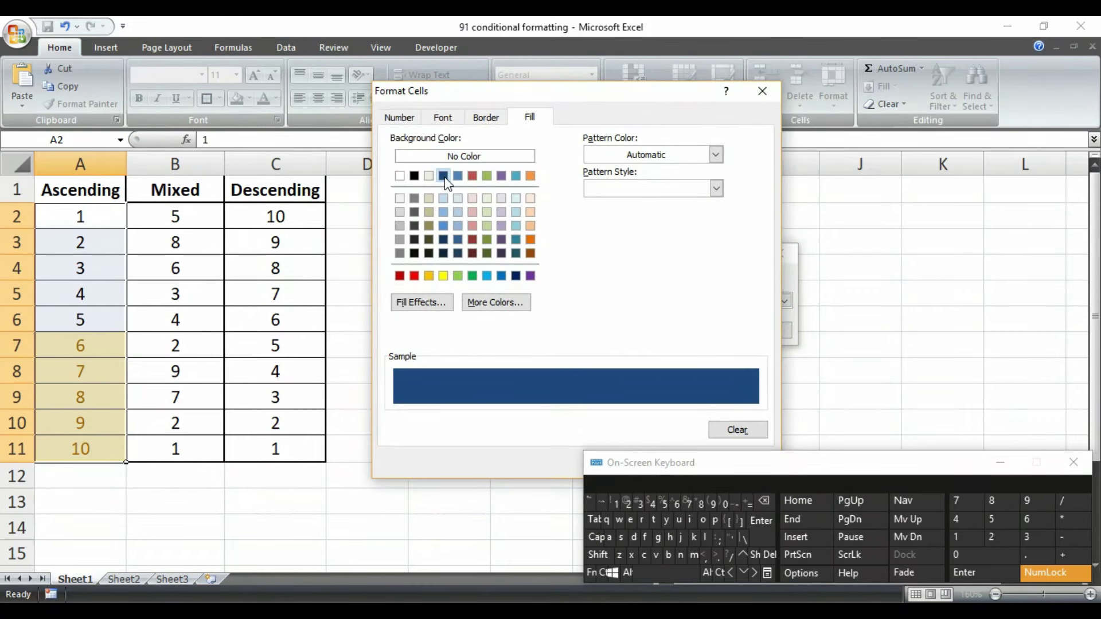
pyautogui.click(486, 118)
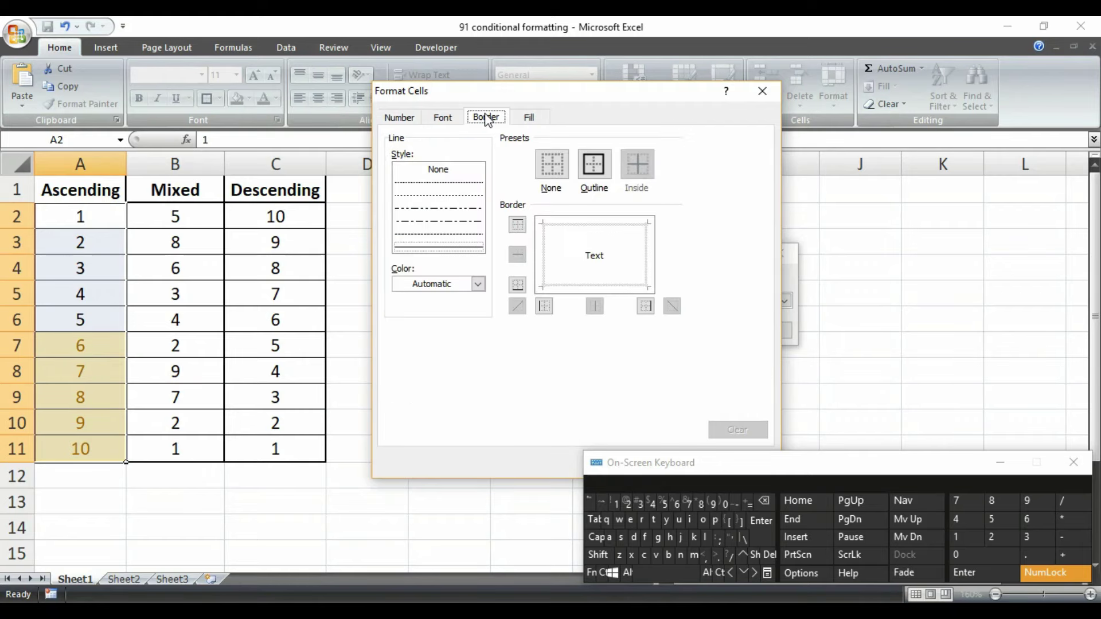
pyautogui.click(760, 92)
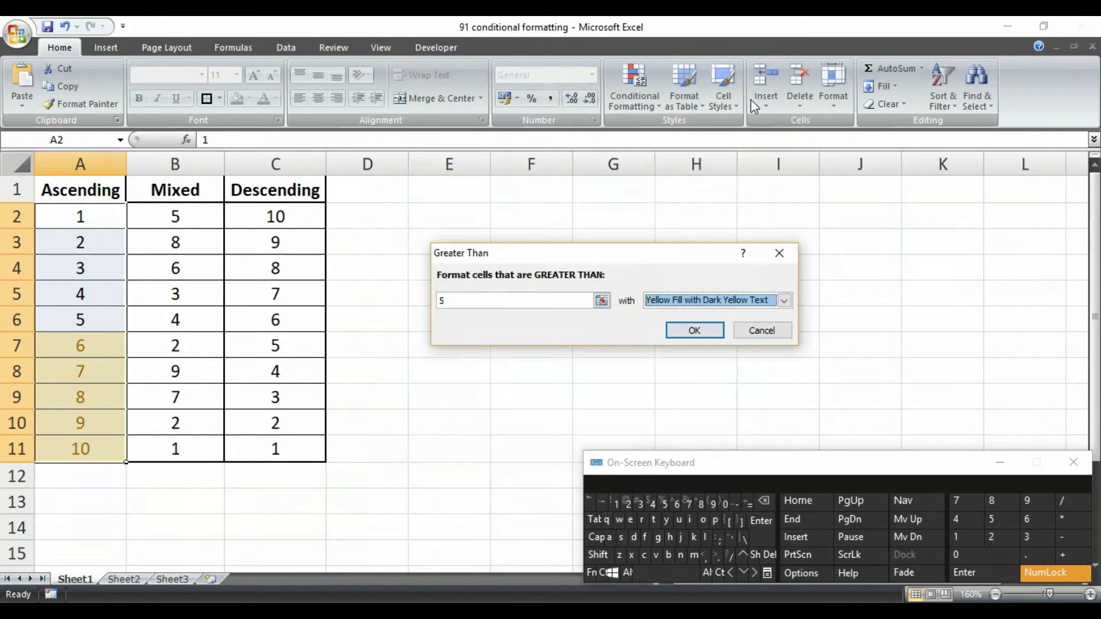
pyautogui.click(778, 255)
# Step: Apply green data bars to the Mixed column values in B2:B11
pyautogui.click(190, 221)
pyautogui.moveTo(190, 220); pyautogui.dragTo(194, 441)
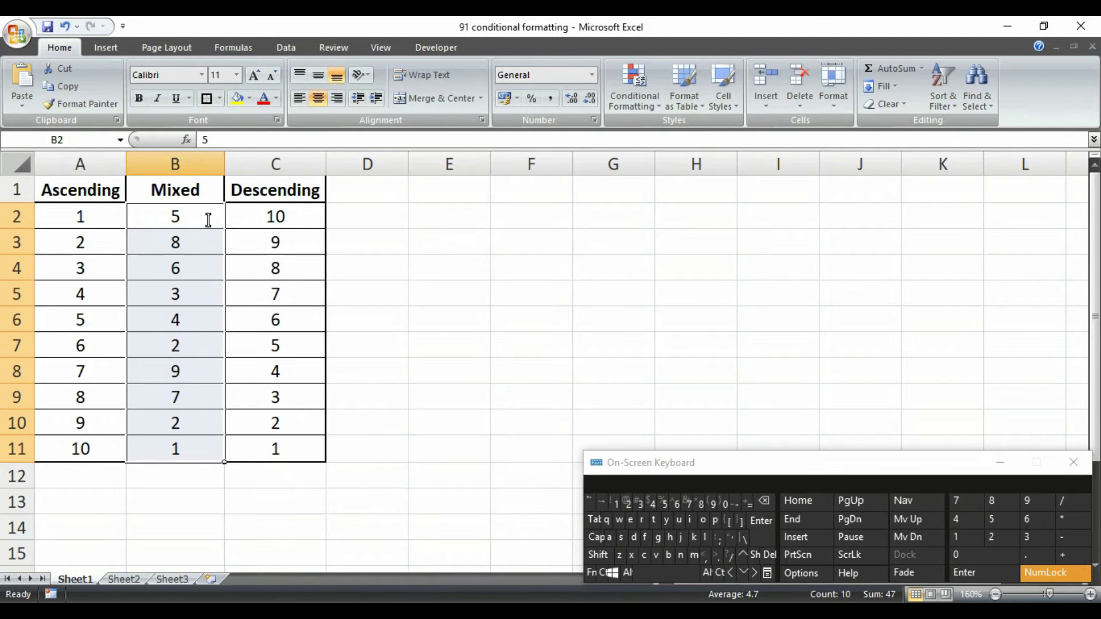
pyautogui.click(641, 107)
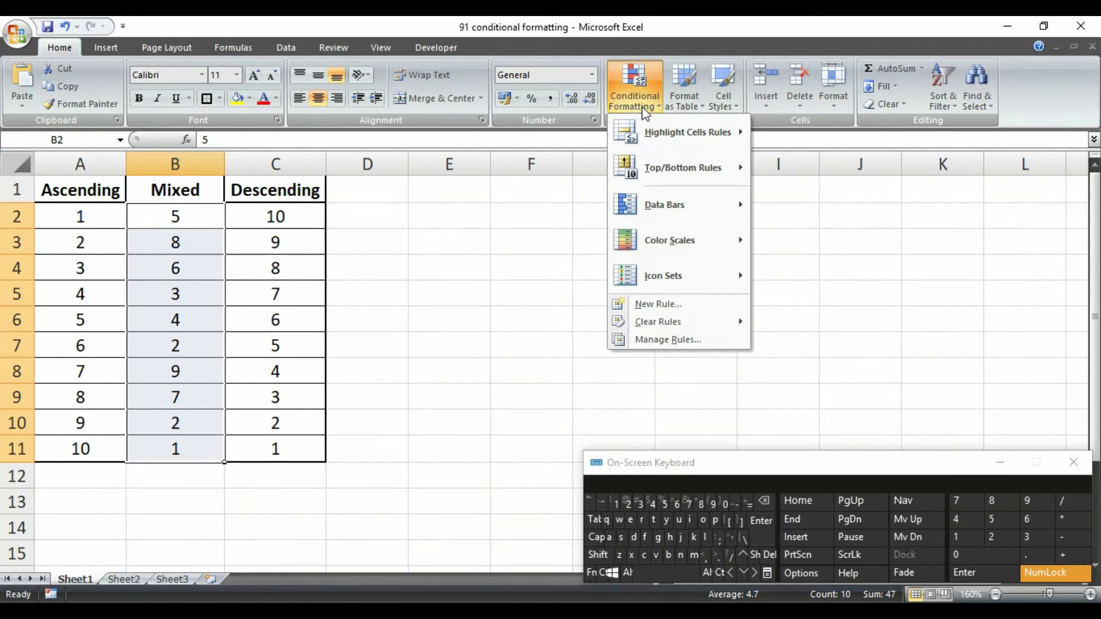
pyautogui.moveTo(669, 214)
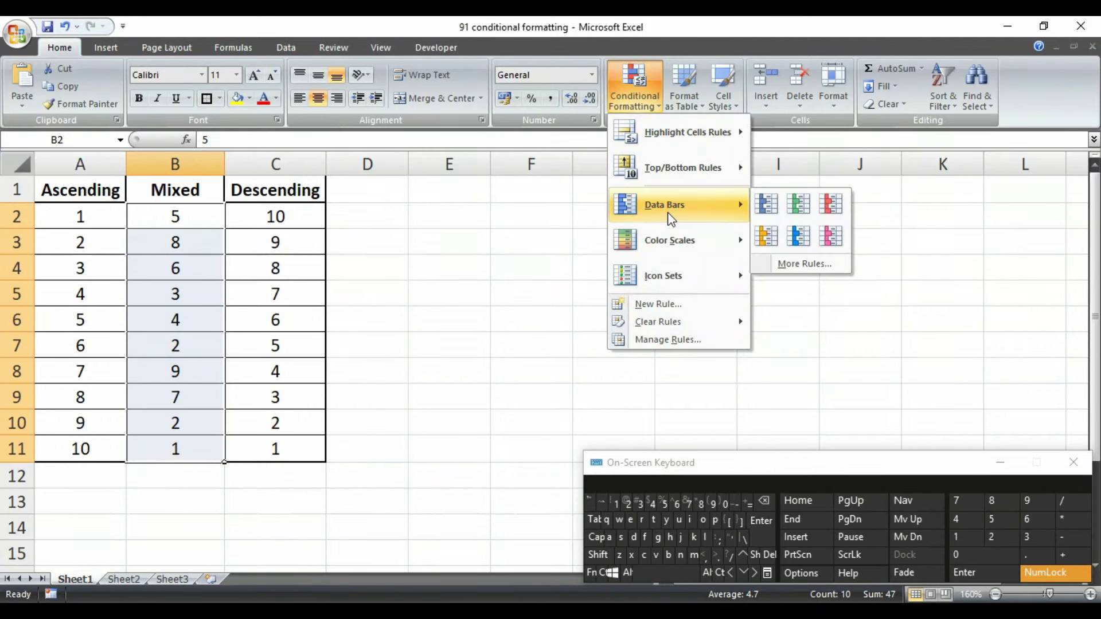
pyautogui.click(784, 203)
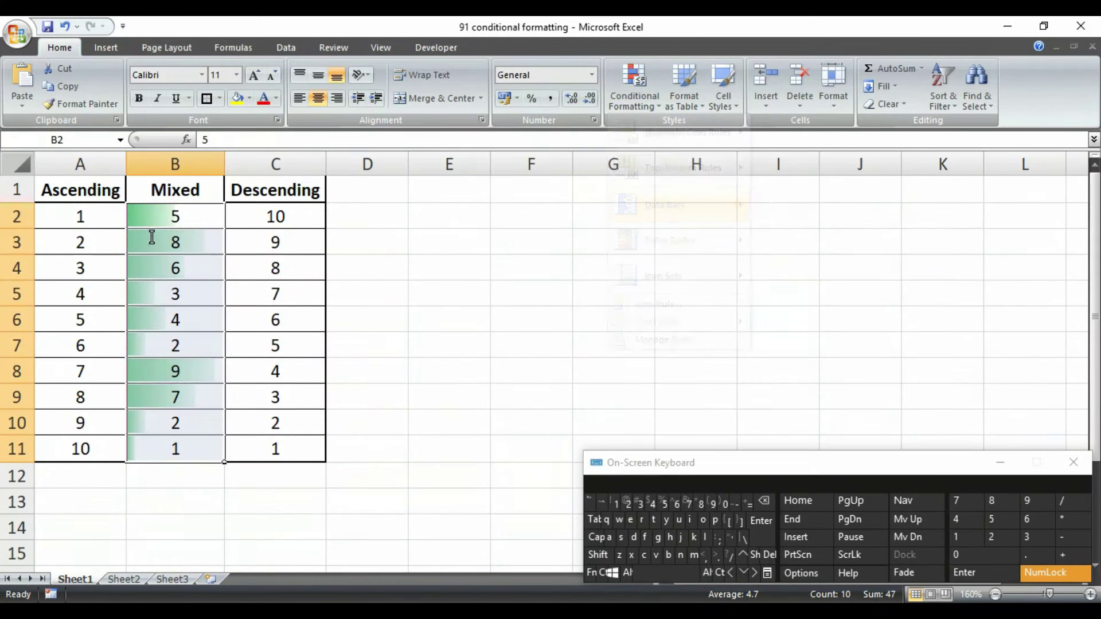
pyautogui.click(175, 209)
pyautogui.click(580, 316)
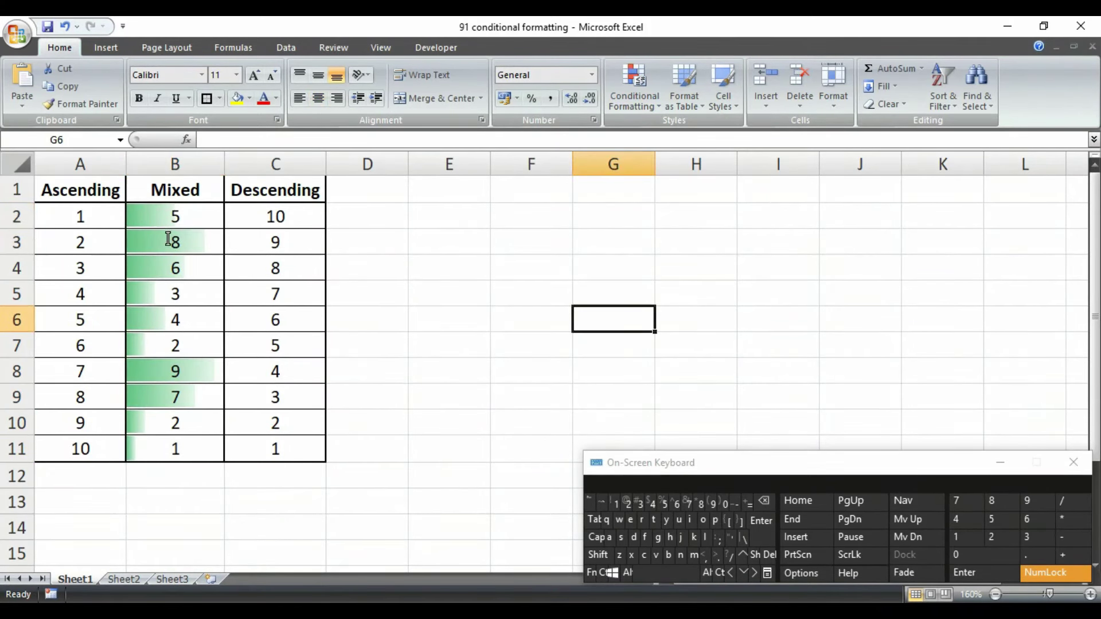
pyautogui.click(190, 217)
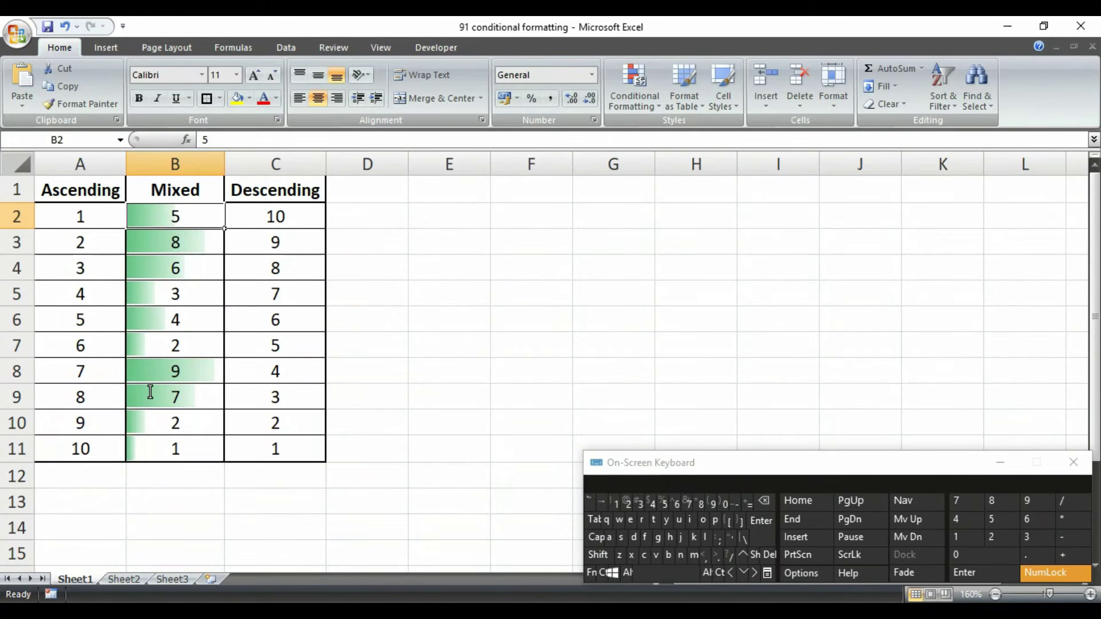
pyautogui.click(644, 107)
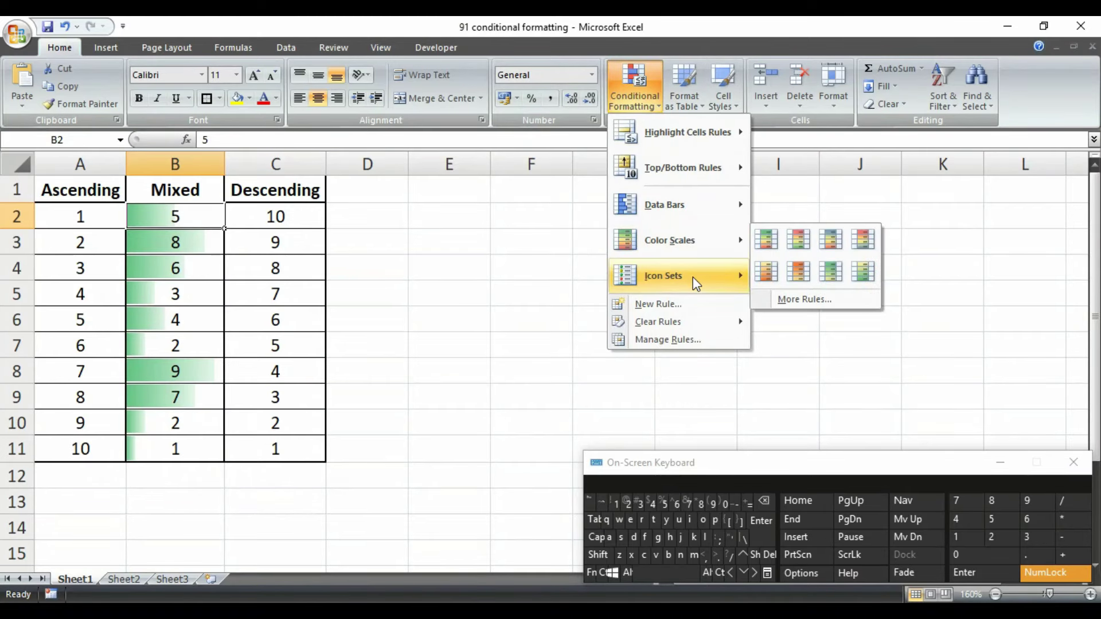
pyautogui.moveTo(693, 277)
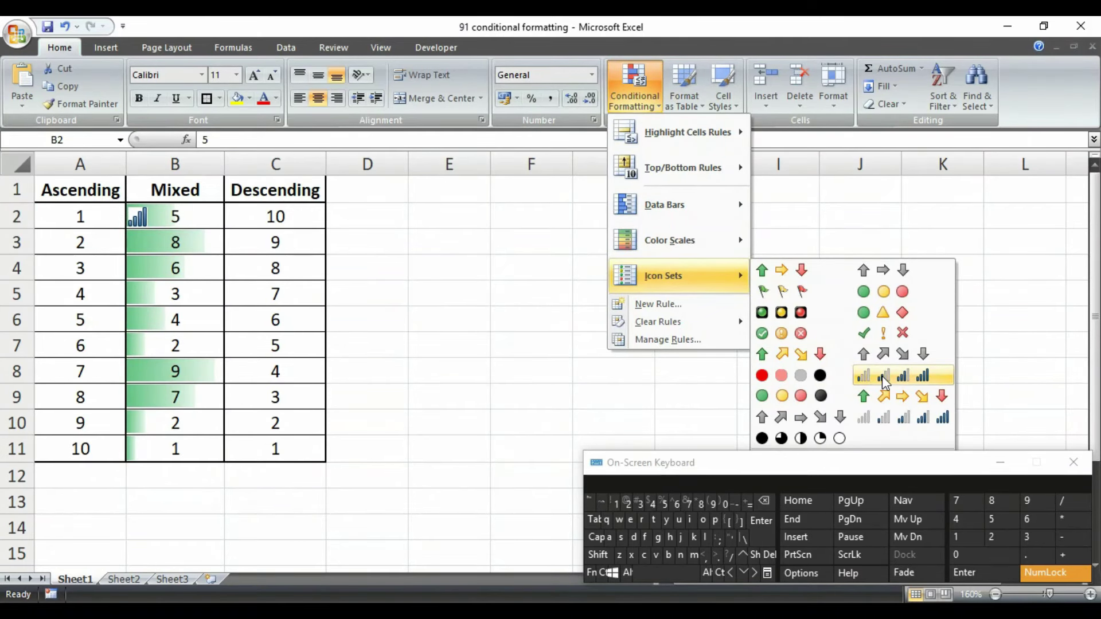
pyautogui.click(167, 219)
# Step: Add the icon set of five colored arrows to the Mixed column values in B2:B11
pyautogui.moveTo(175, 218); pyautogui.dragTo(175, 440)
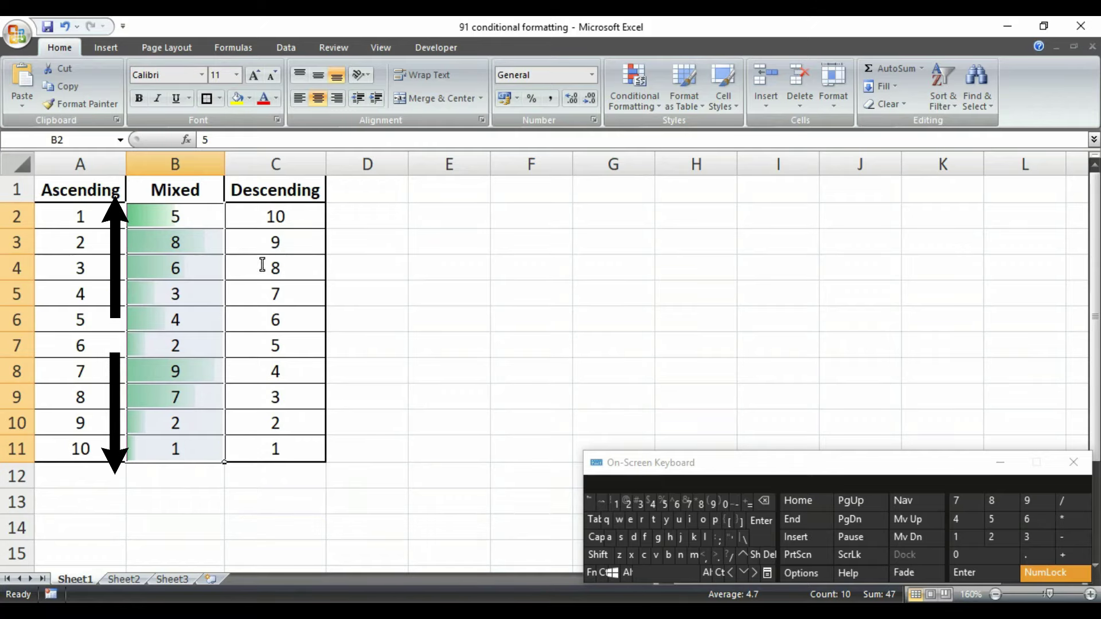
pyautogui.click(655, 105)
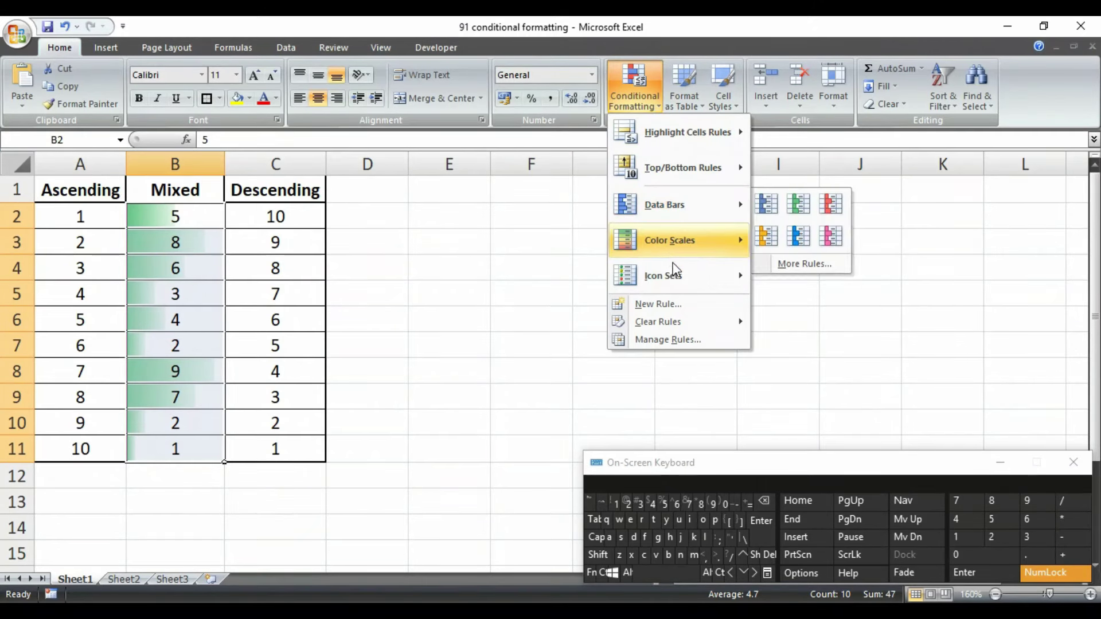
pyautogui.moveTo(676, 271)
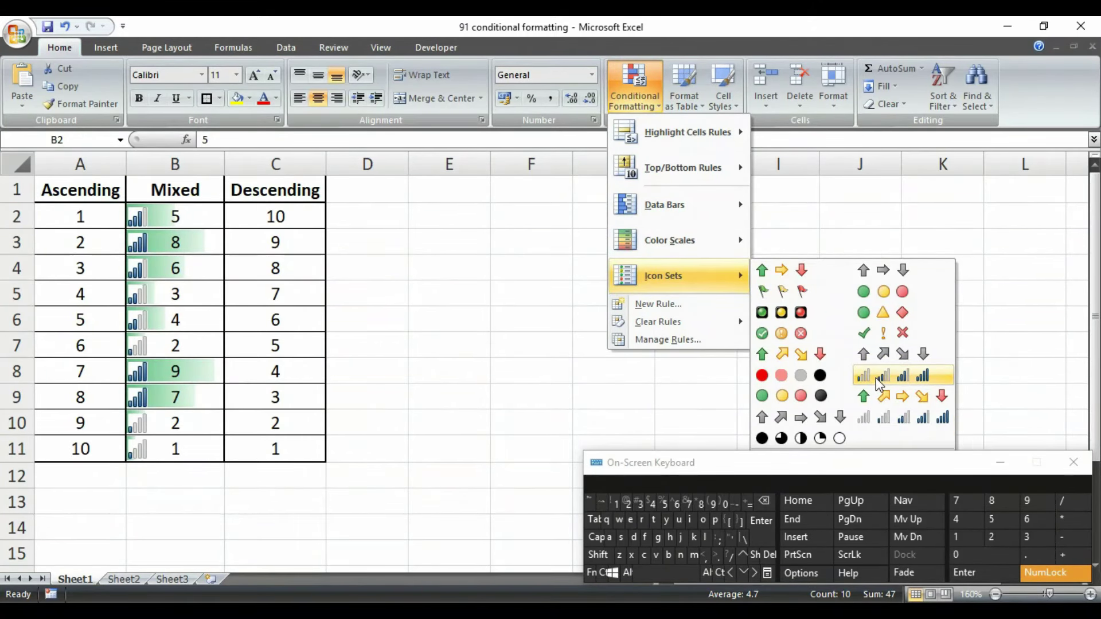
pyautogui.click(913, 403)
pyautogui.click(276, 215)
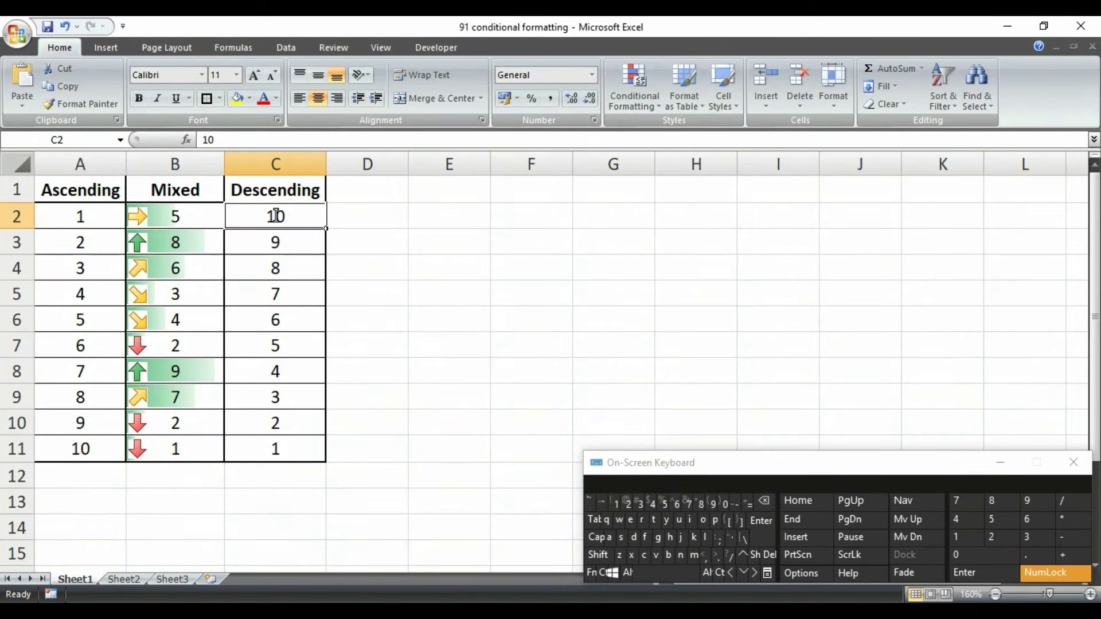